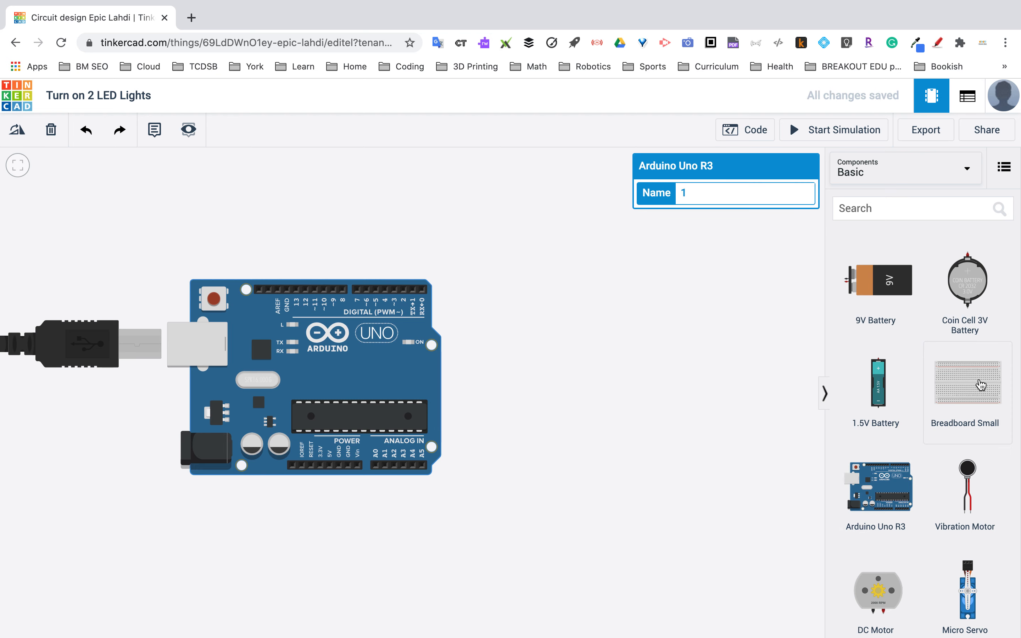
- Place a small breadboard beside the Arduino and connect the 5V pin to the breadboard's lower positive rail with a red wire
{"action": "left_click_drag", "start_coordinate": [981, 385], "coordinate": [628, 449]}
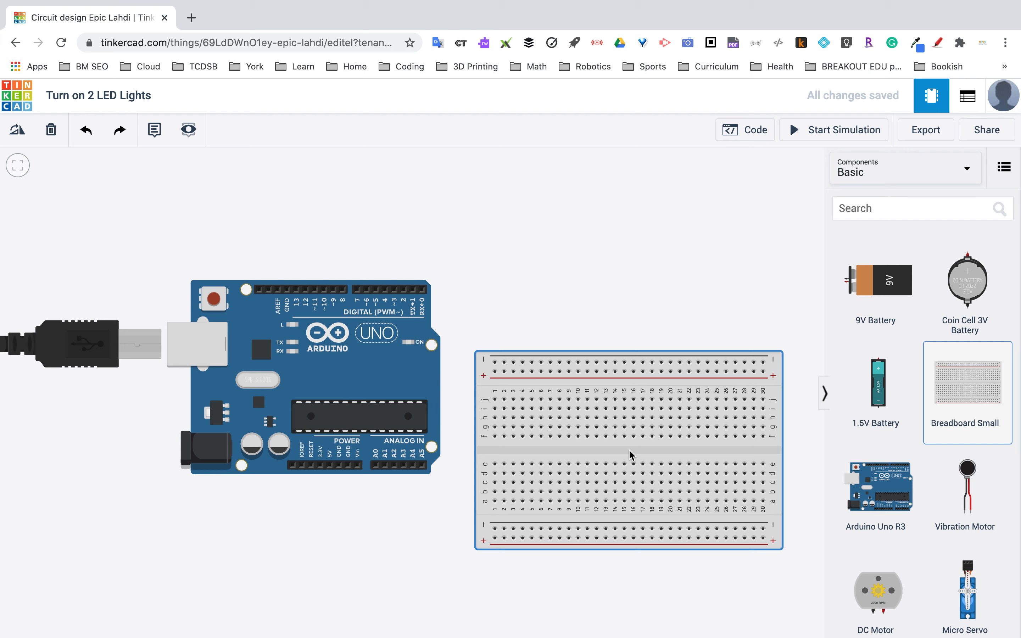
{"action": "left_click_drag", "start_coordinate": [629, 450], "coordinate": [627, 450]}
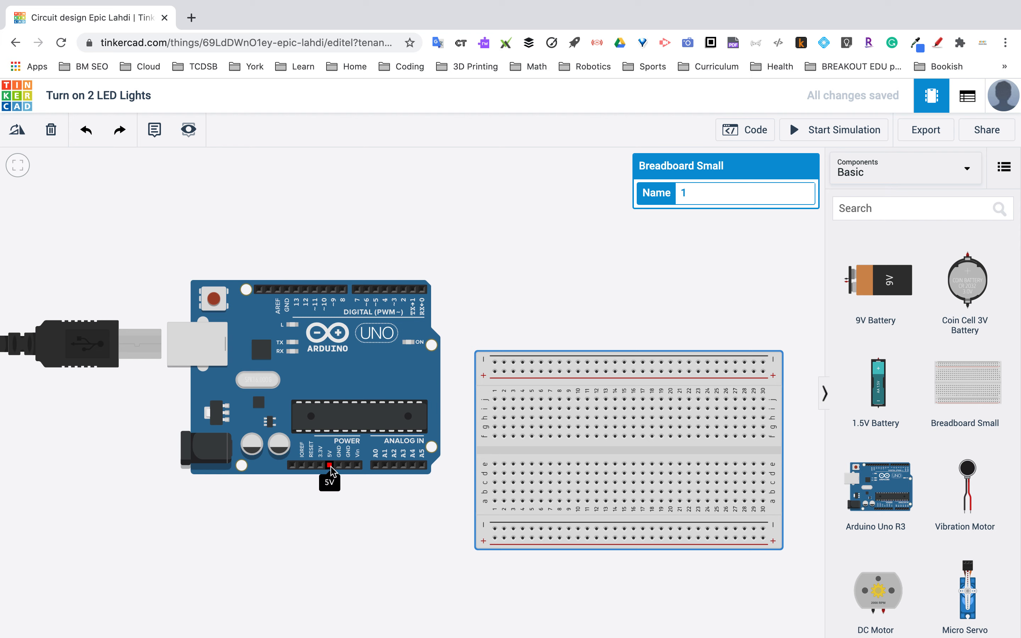
{"action": "left_click", "coordinate": [330, 466]}
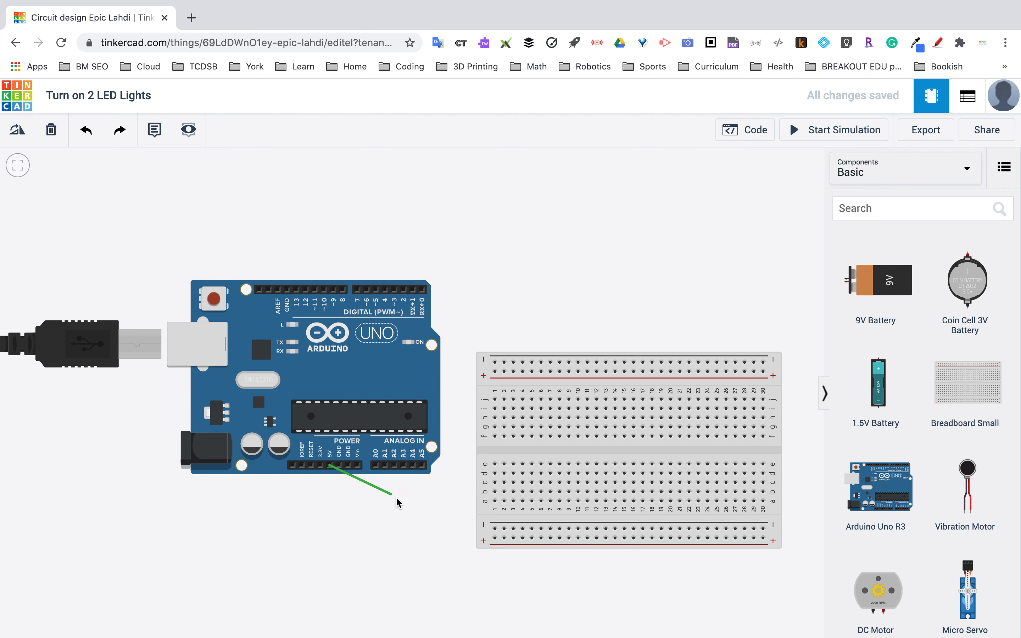
{"action": "left_click", "coordinate": [495, 539]}
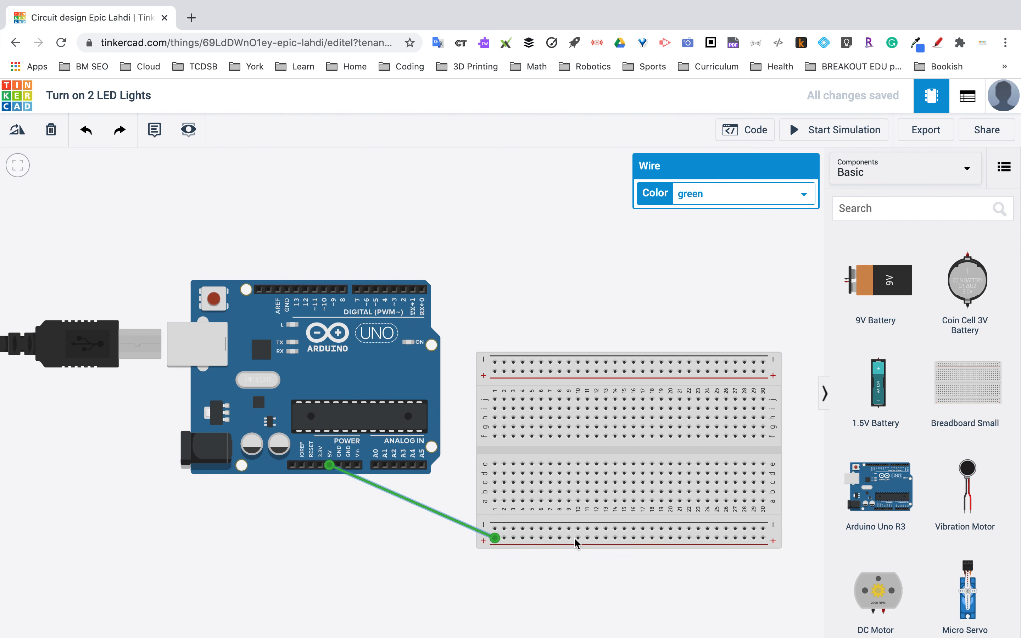
{"action": "left_click", "coordinate": [793, 200]}
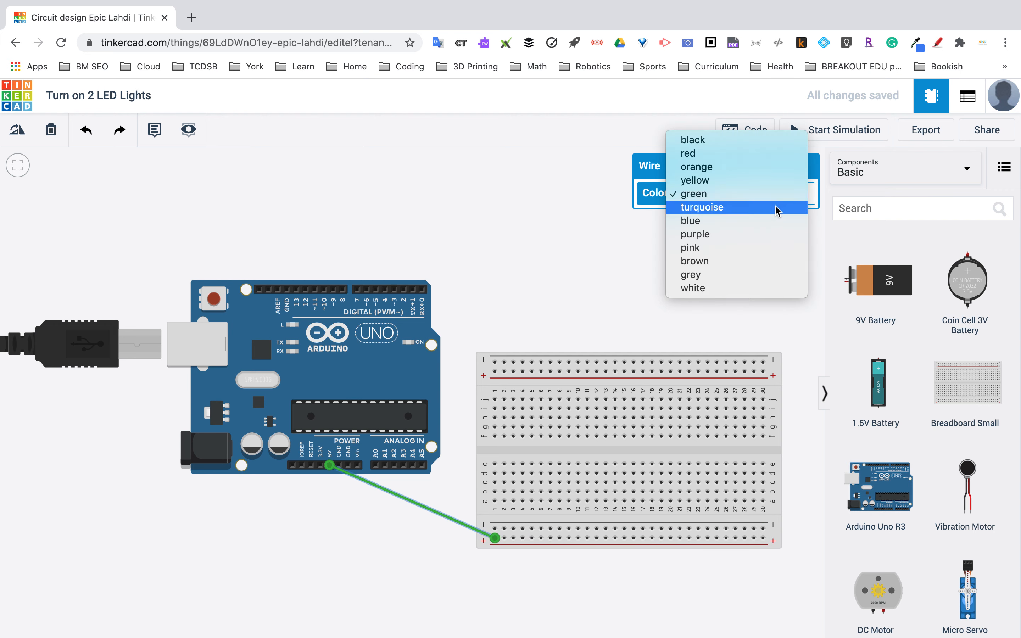
{"action": "left_click", "coordinate": [721, 156]}
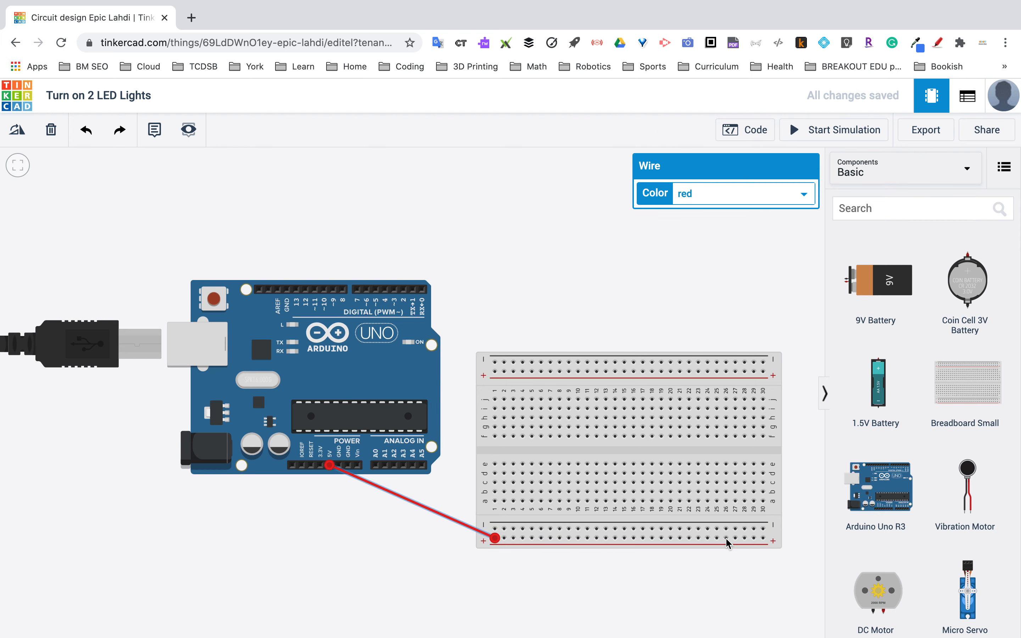
- Connect the breadboard's lower negative rail to the Arduino's GND pin with a black wire
{"action": "left_click", "coordinate": [495, 528]}
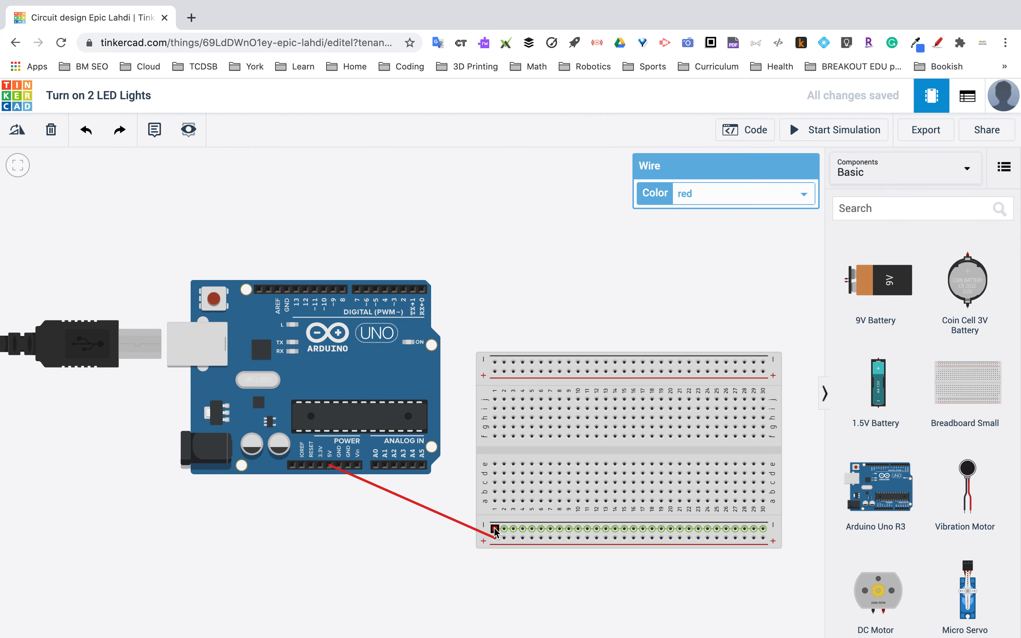
{"action": "left_click", "coordinate": [348, 470]}
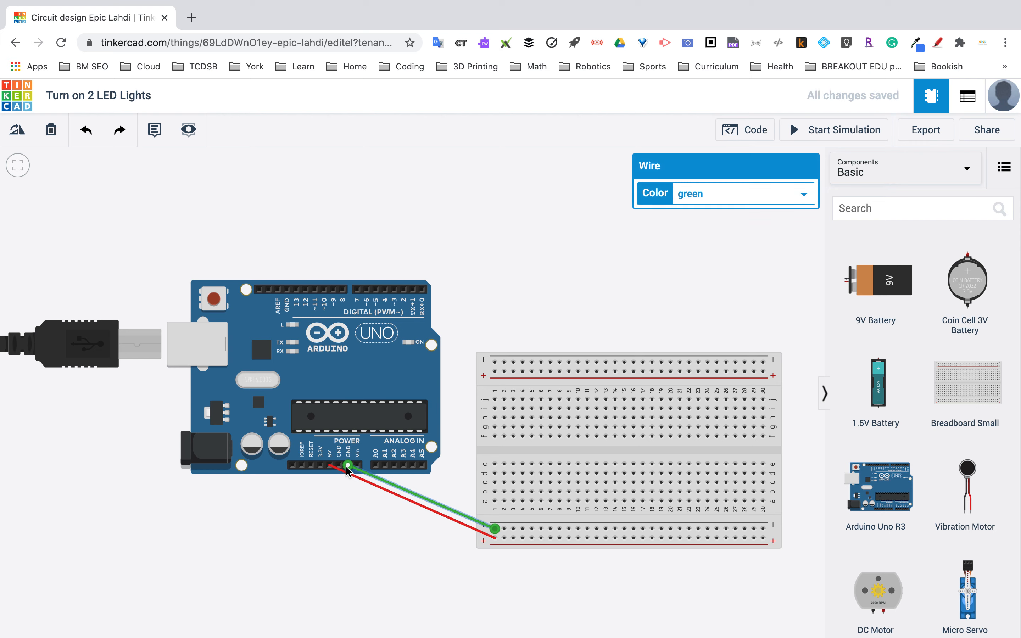
{"action": "left_click", "coordinate": [772, 193]}
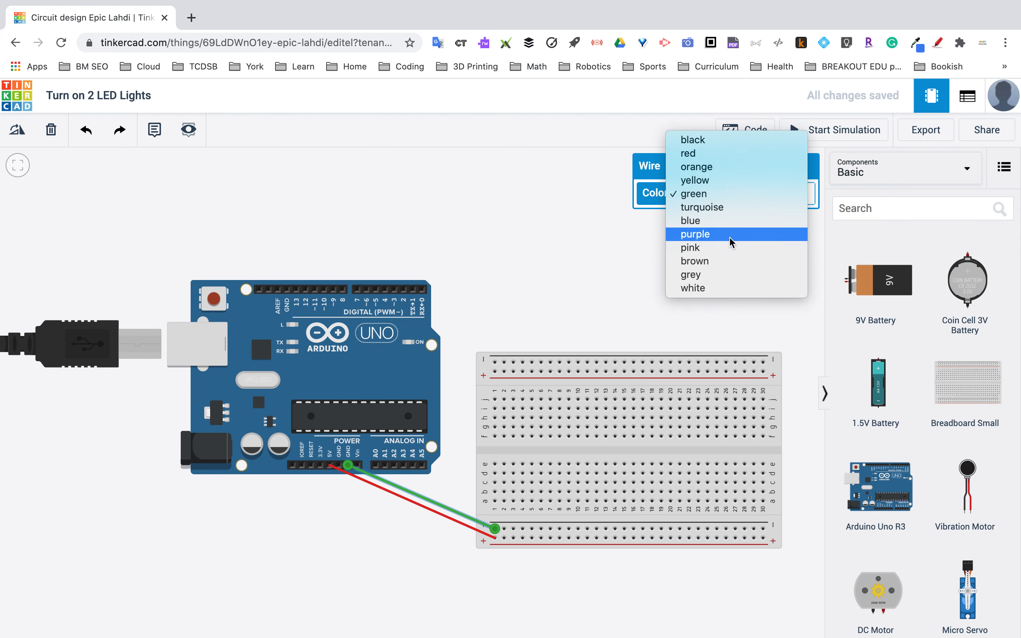
{"action": "left_click", "coordinate": [718, 140]}
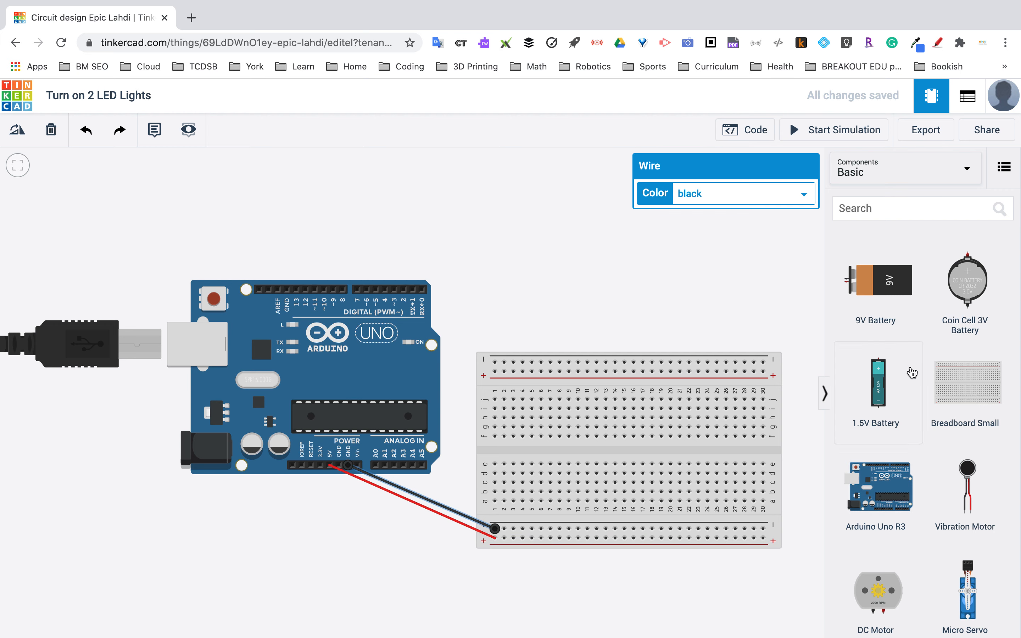
- Place a resistor on the breadboard between column 7, row a, and the lower positive rail
{"action": "scroll", "coordinate": [912, 372], "scroll_direction": "up", "scroll_amount": 5}
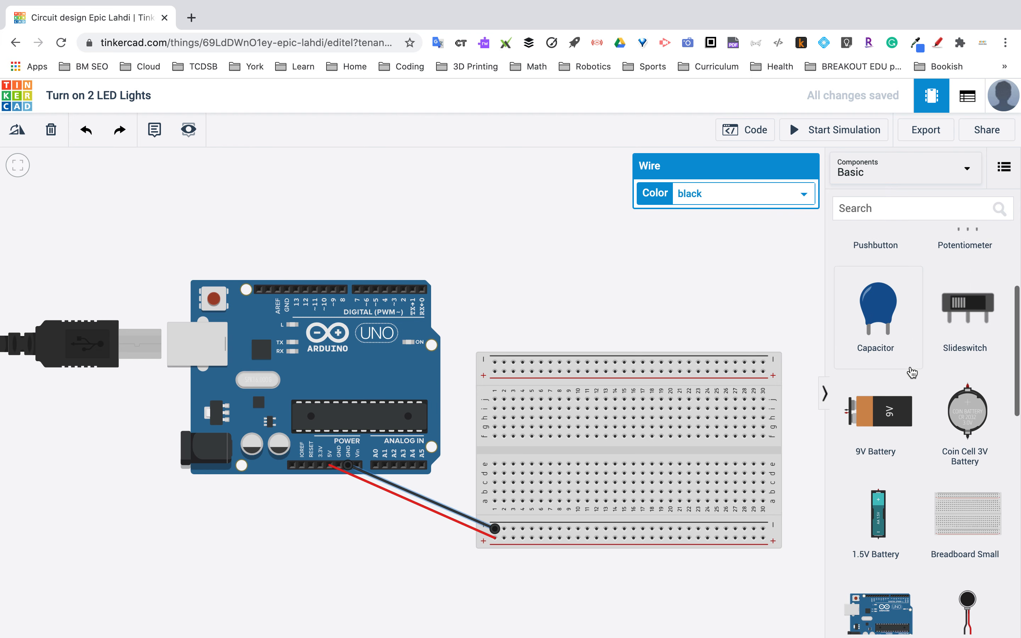
{"action": "scroll", "coordinate": [912, 373], "scroll_direction": "up", "scroll_amount": 3}
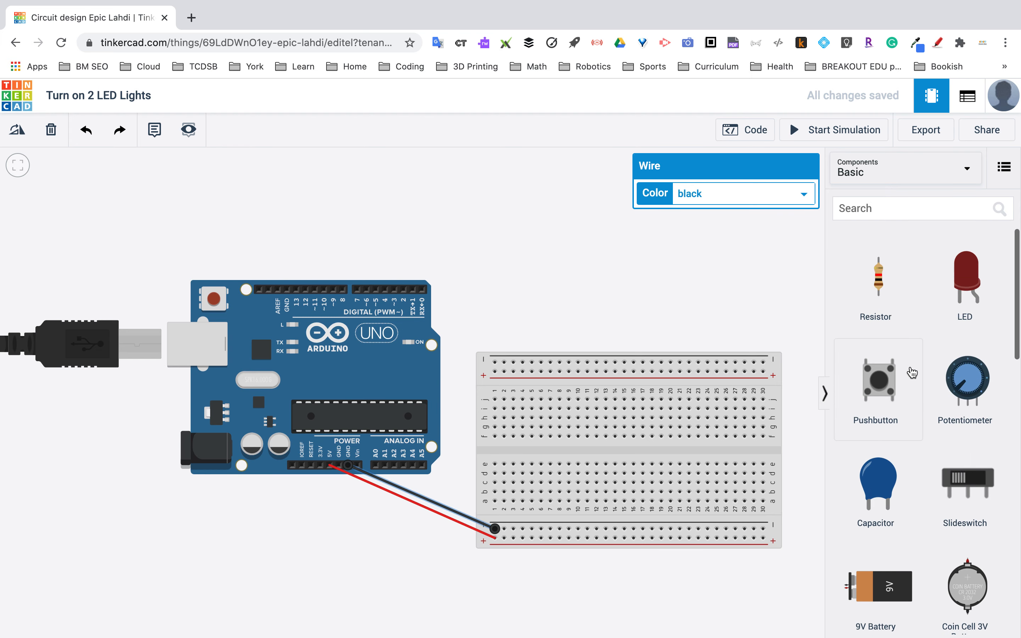
{"action": "left_click_drag", "start_coordinate": [881, 291], "coordinate": [545, 559]}
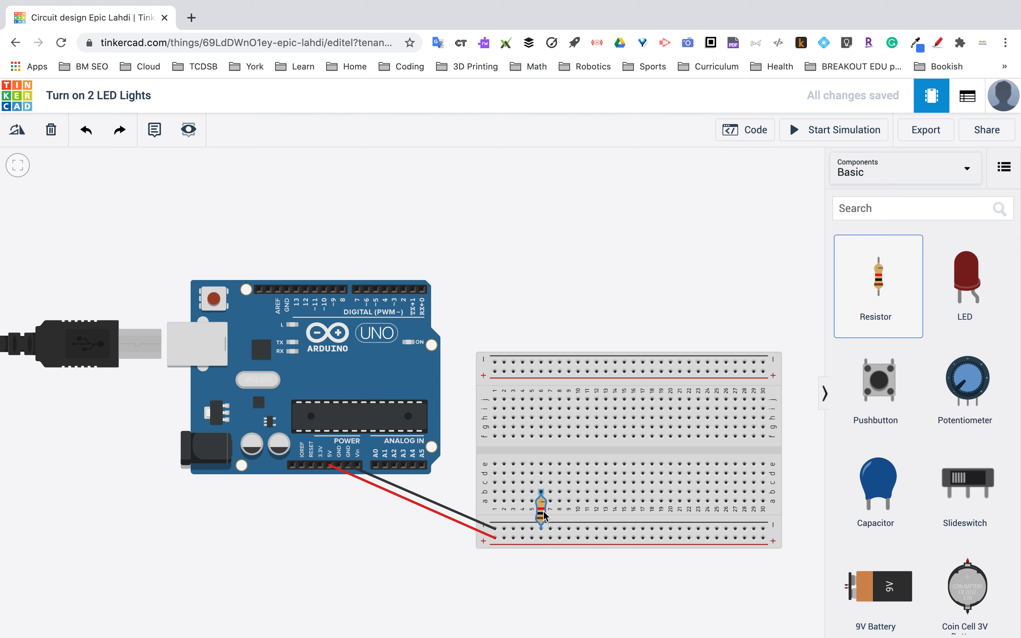
{"action": "mouse_move", "coordinate": [541, 519]}
{"action": "left_mouse_down"}
{"action": "mouse_move", "coordinate": [542, 491]}
{"action": "mouse_move", "coordinate": [542, 542]}
{"action": "mouse_move", "coordinate": [543, 477]}
{"action": "mouse_move", "coordinate": [519, 545]}
{"action": "mouse_move", "coordinate": [628, 540]}
{"action": "mouse_move", "coordinate": [551, 525]}
{"action": "left_mouse_up"}
{"action": "left_click_drag", "start_coordinate": [551, 519], "coordinate": [555, 510]}
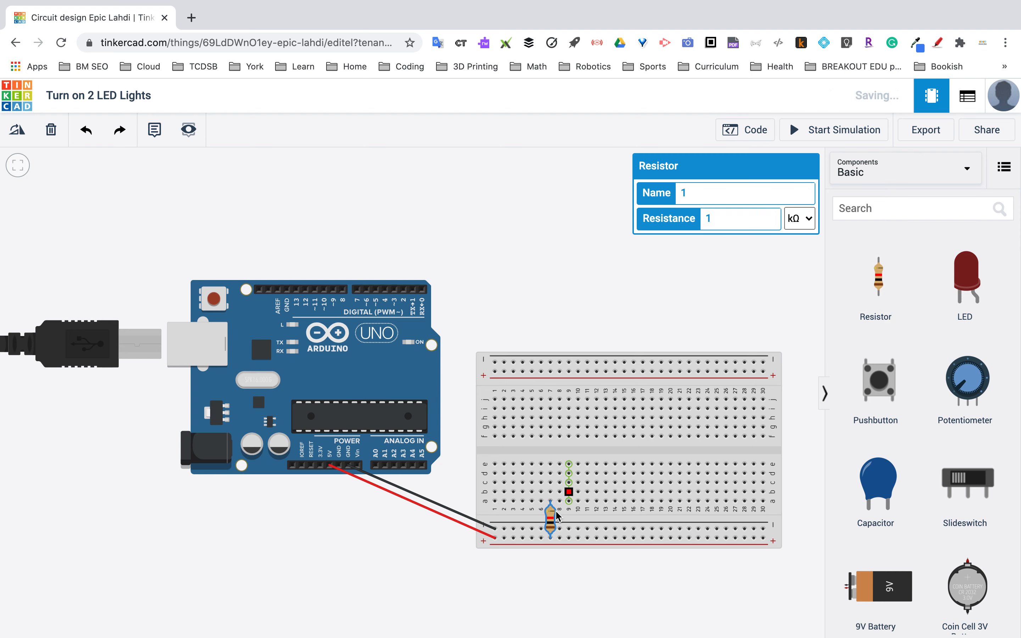
- Set the column 7 resistor's resistance to 220 Ω
{"action": "left_click", "coordinate": [724, 220]}
{"action": "key", "text": "BackSpace"}
{"action": "type", "text": "220"}
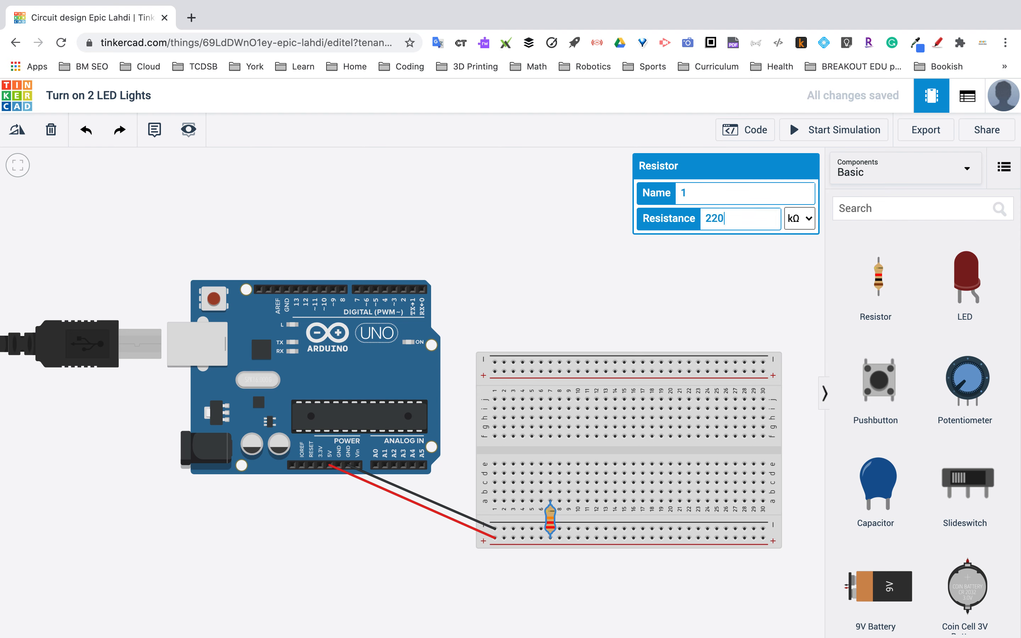
{"action": "left_click", "coordinate": [799, 221]}
{"action": "left_click", "coordinate": [799, 205]}
- Add an LED to row e of the breadboard with its cathode in column 6 and its anode in column 7
{"action": "left_click_drag", "start_coordinate": [975, 283], "coordinate": [781, 315]}
{"action": "left_click_drag", "start_coordinate": [695, 326], "coordinate": [619, 333]}
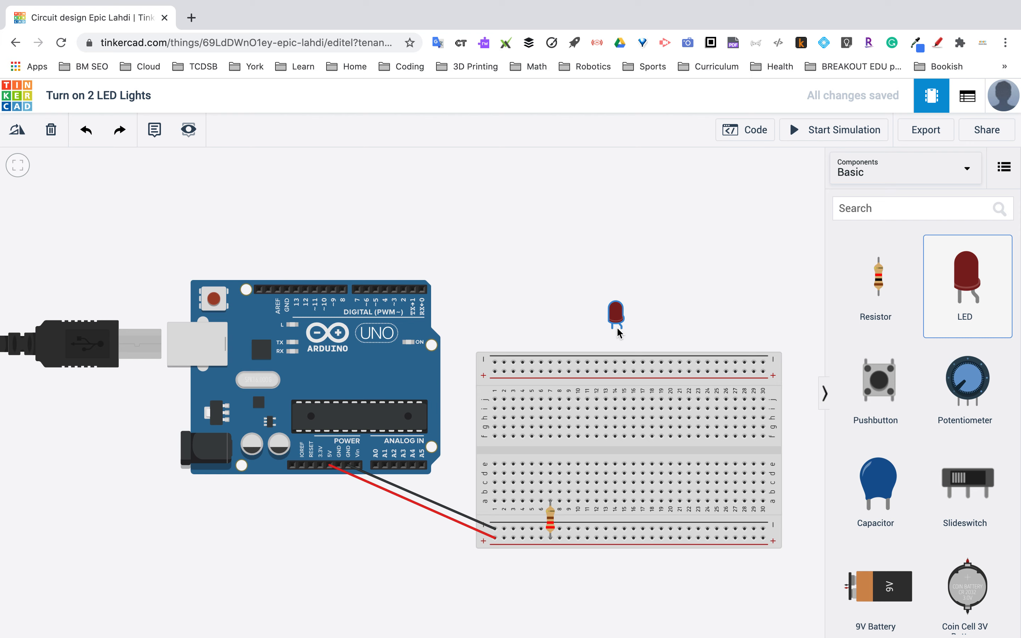
{"action": "left_click_drag", "start_coordinate": [617, 329], "coordinate": [547, 468]}
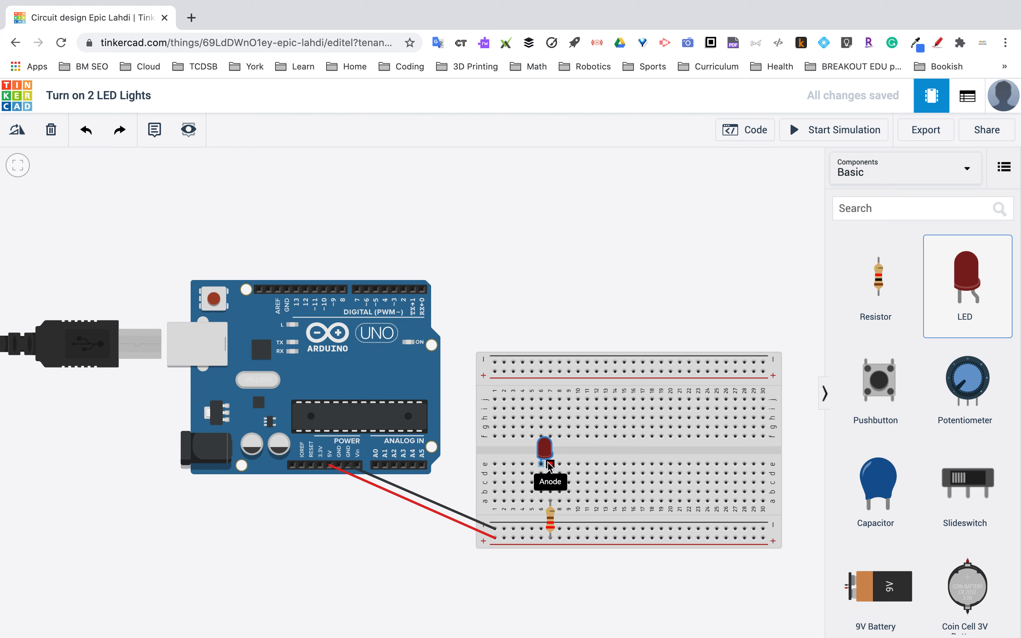
{"action": "left_click", "coordinate": [550, 466]}
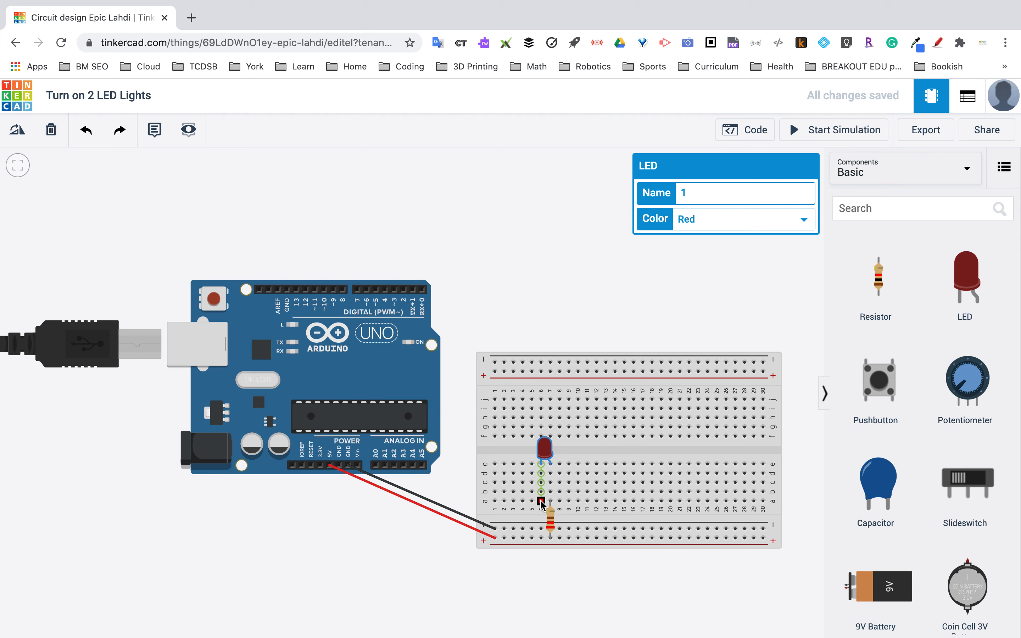
- Connect the LED's cathode column, at column 6, row a, to the lower negative rail with a black wire
{"action": "left_click", "coordinate": [542, 503]}
{"action": "left_click", "coordinate": [542, 503]}
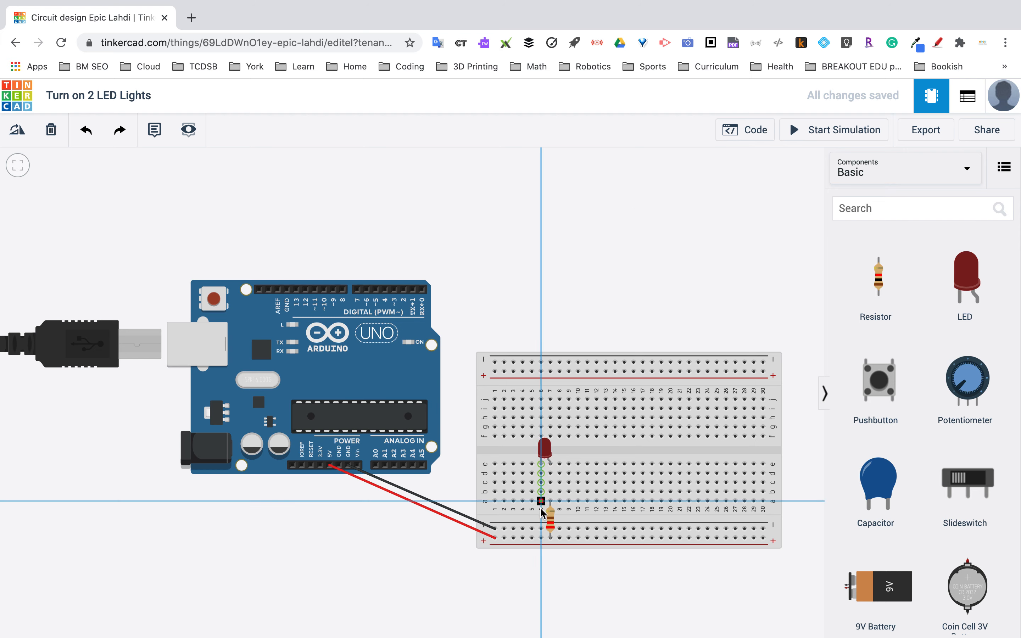
{"action": "left_click", "coordinate": [541, 528]}
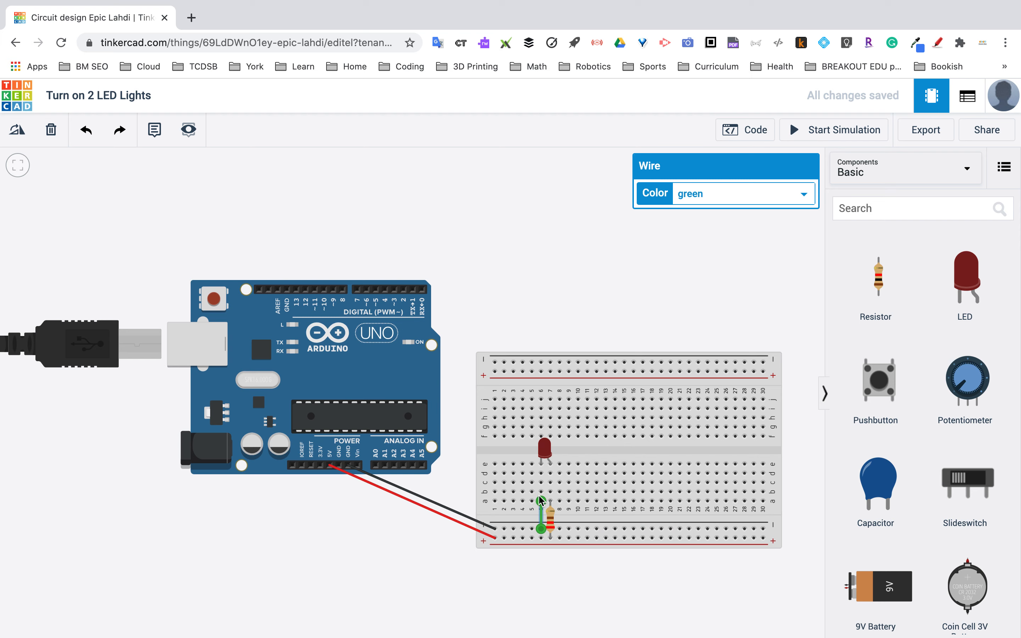
{"action": "left_click", "coordinate": [785, 193]}
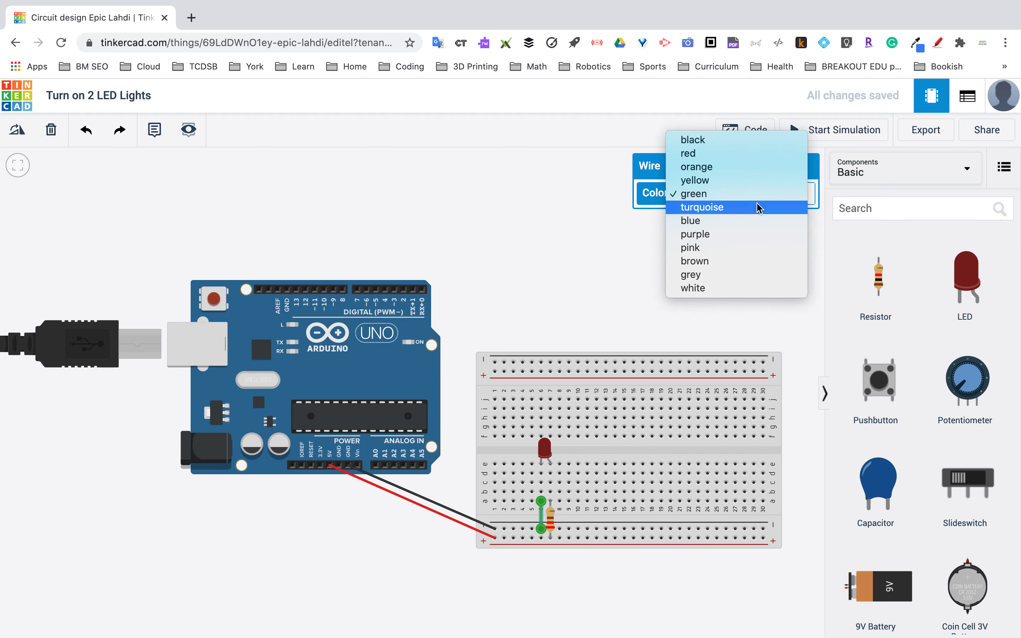
{"action": "left_click", "coordinate": [720, 145]}
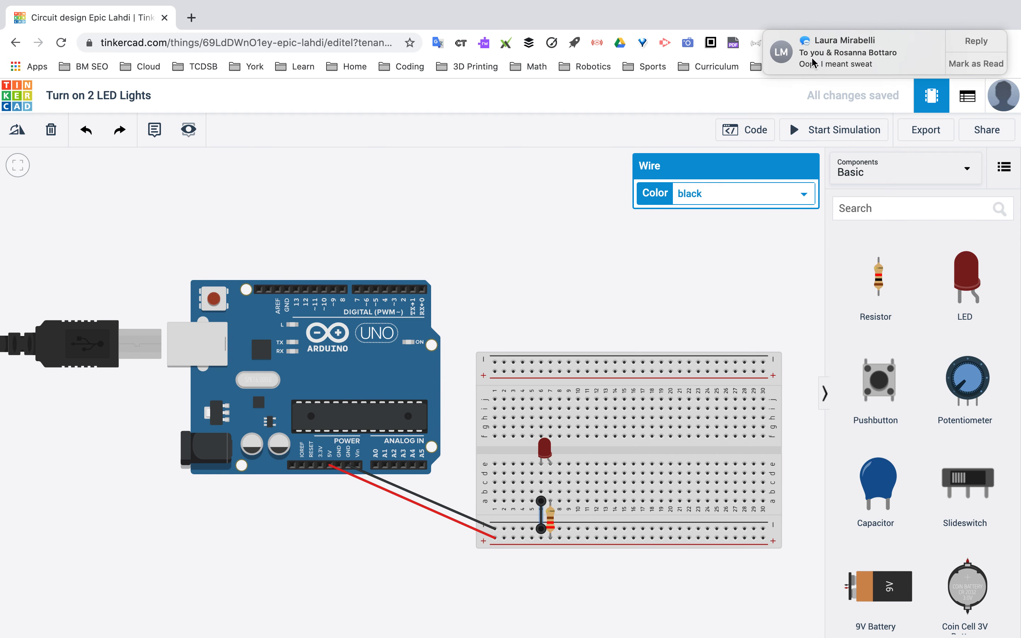
- Run the simulation to test the single-LED circuit, then stop it
{"action": "left_click", "coordinate": [823, 135]}
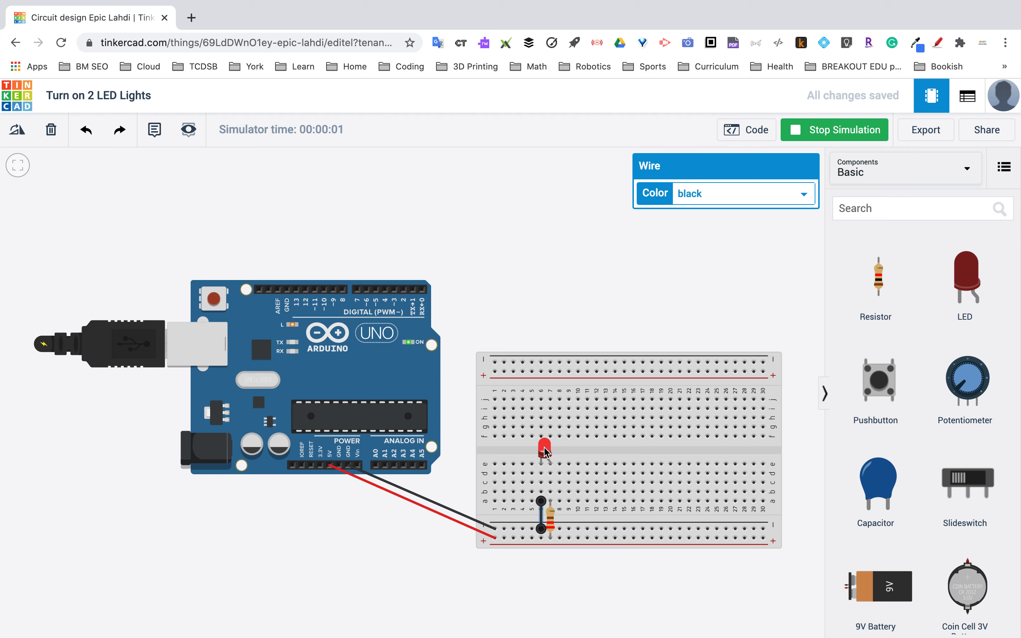
{"action": "left_click", "coordinate": [844, 131]}
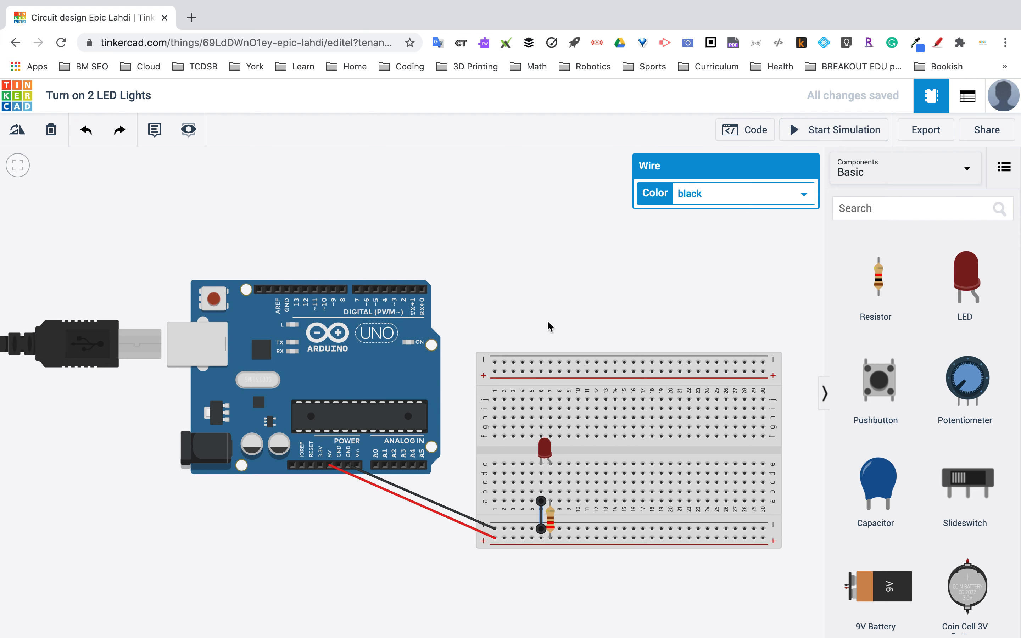
- Add a second LED to row d of the breadboard across columns 15 and 16
{"action": "left_click", "coordinate": [966, 285]}
{"action": "left_click_drag", "start_coordinate": [967, 286], "coordinate": [631, 470]}
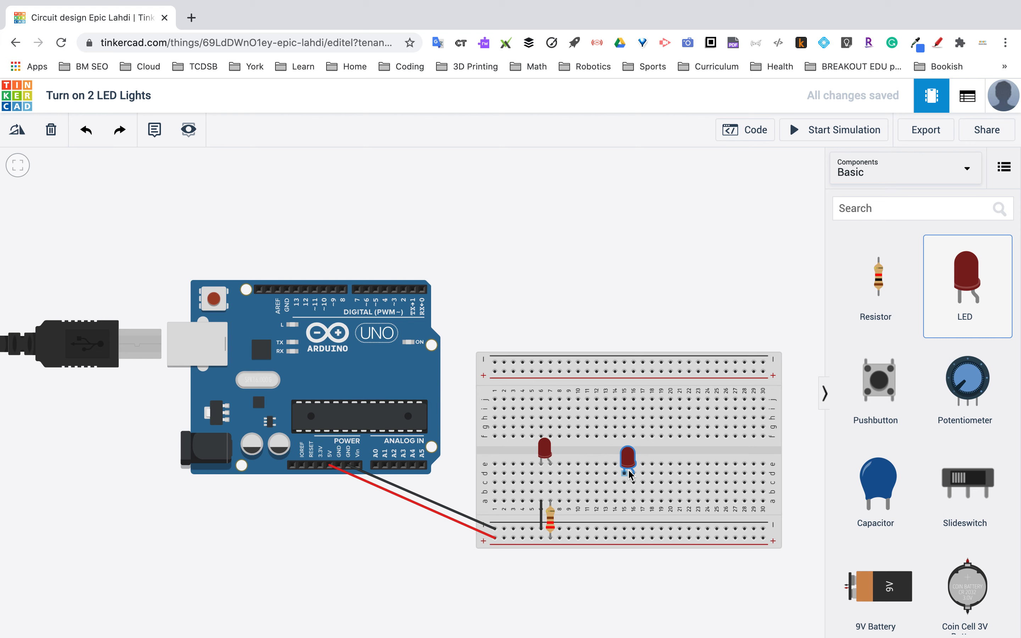
{"action": "left_click", "coordinate": [629, 469]}
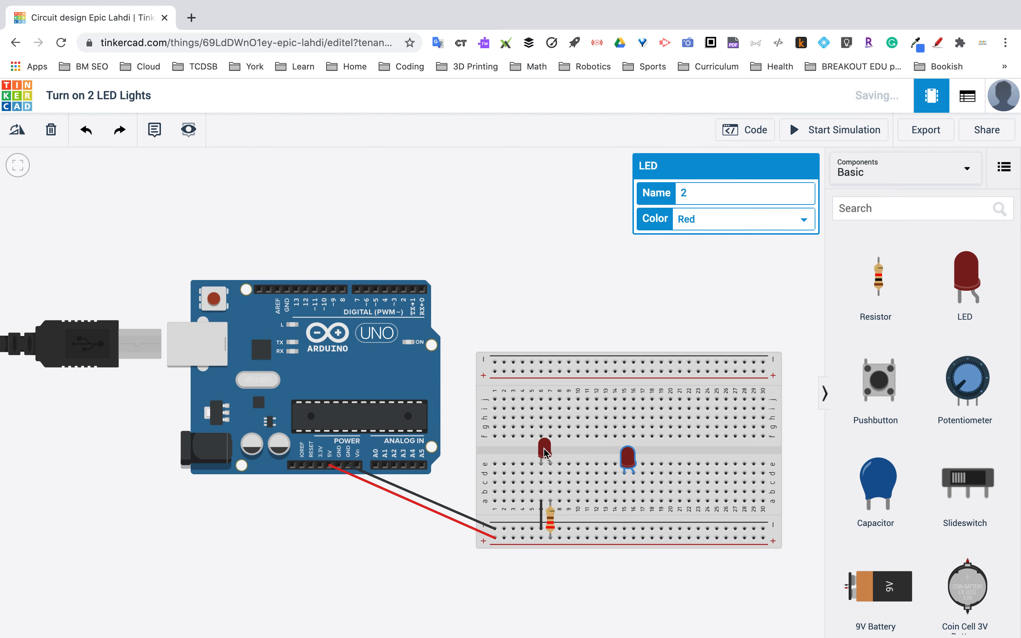
- Change the first LED's color to Blue and the second LED's color to Green
{"action": "left_click", "coordinate": [544, 449]}
{"action": "left_click", "coordinate": [718, 222]}
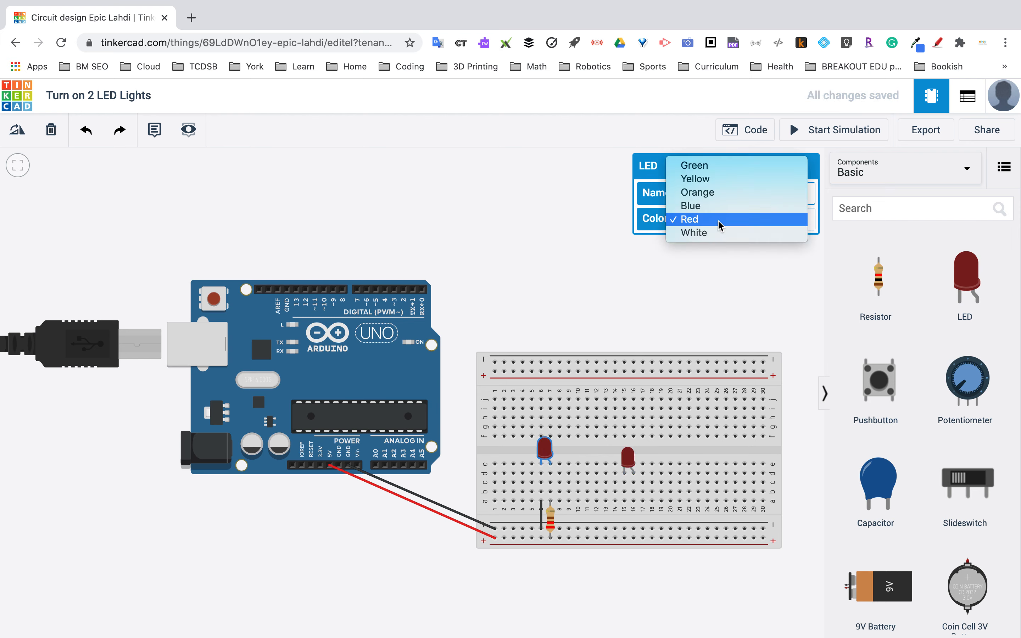
{"action": "left_click", "coordinate": [716, 206]}
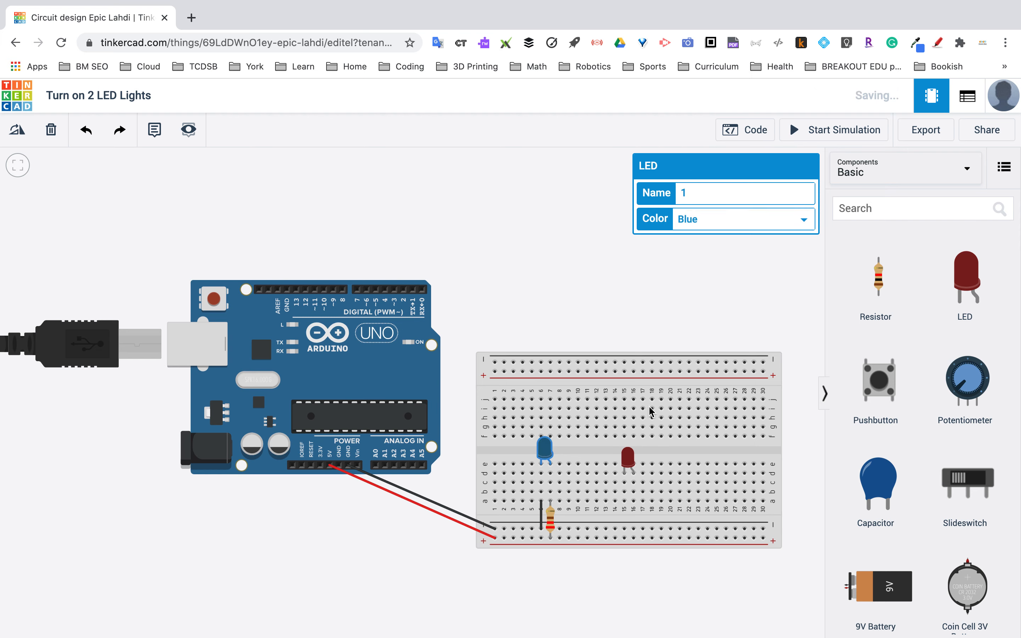
{"action": "left_click", "coordinate": [629, 461]}
{"action": "left_click", "coordinate": [697, 224]}
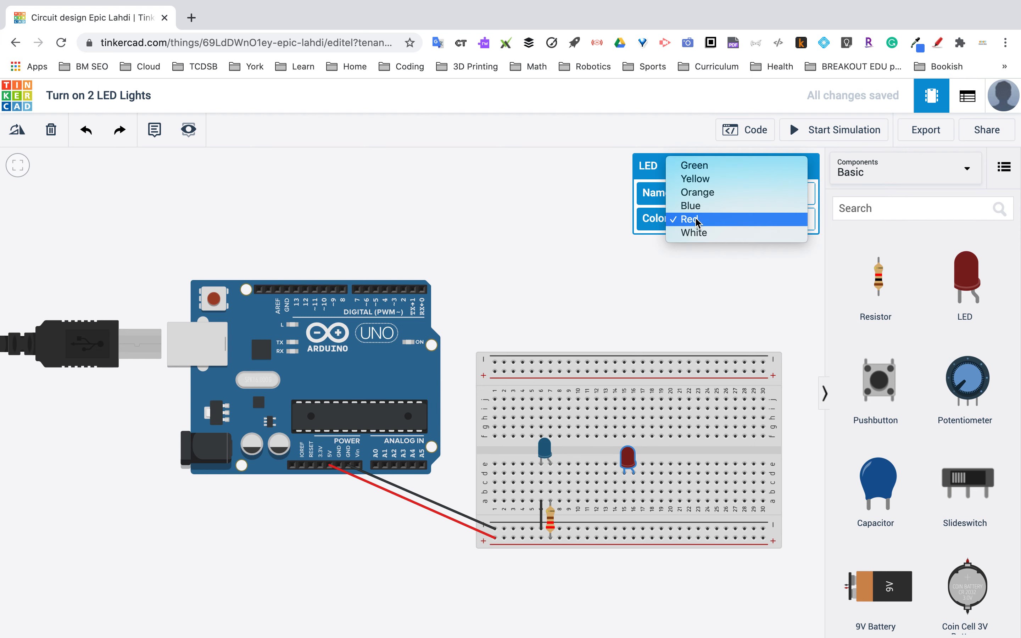
{"action": "left_click", "coordinate": [696, 166]}
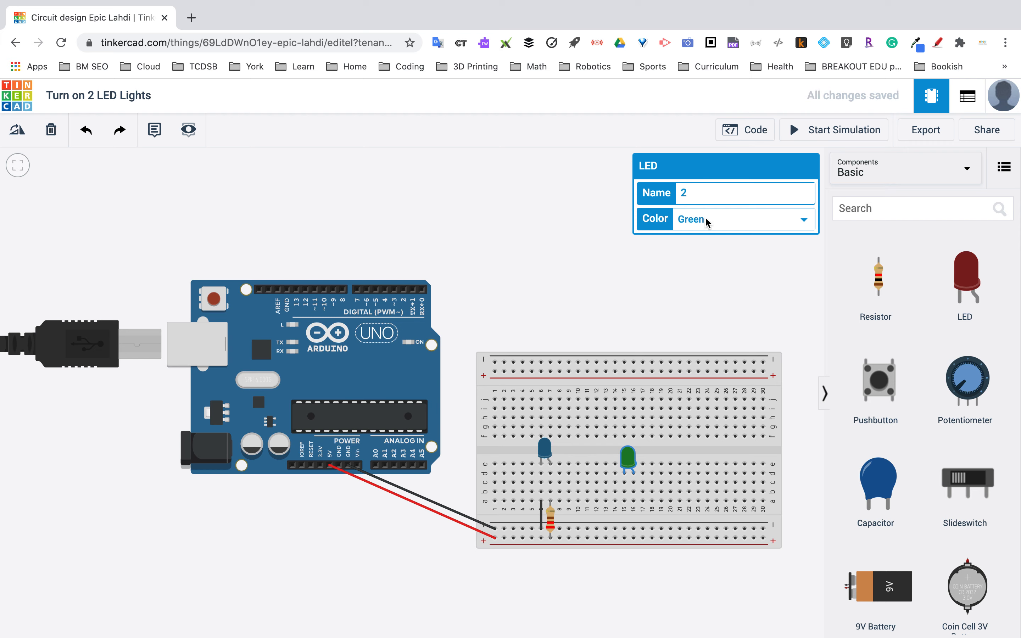
- Place a second resistor between column 16, row a, below the green LED and the lower positive rail
{"action": "left_click", "coordinate": [882, 291]}
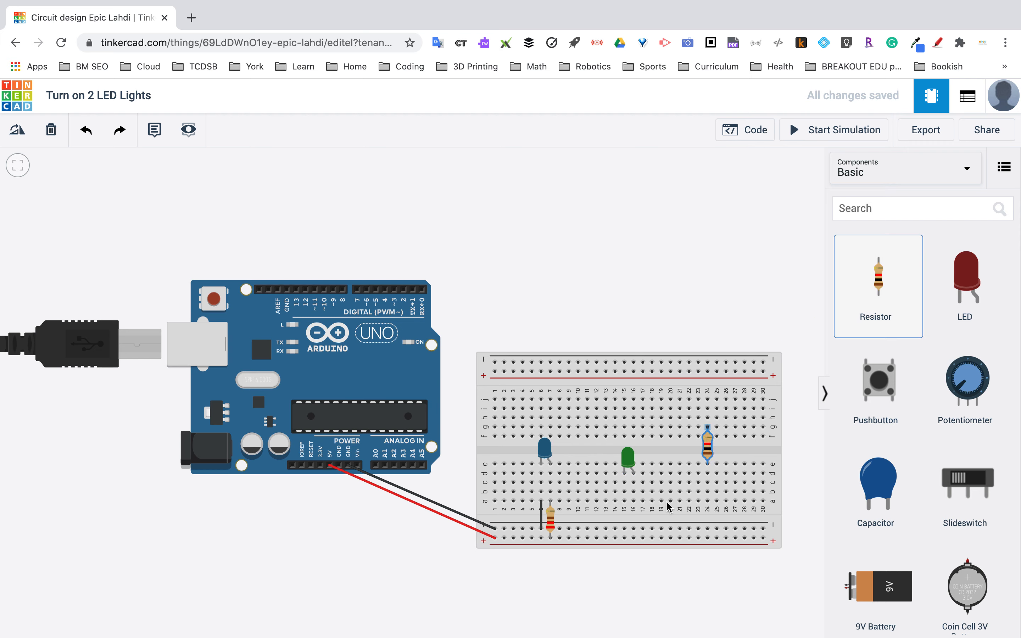
{"action": "left_click", "coordinate": [635, 488]}
{"action": "left_click_drag", "start_coordinate": [635, 488], "coordinate": [636, 507]}
{"action": "left_click", "coordinate": [635, 540]}
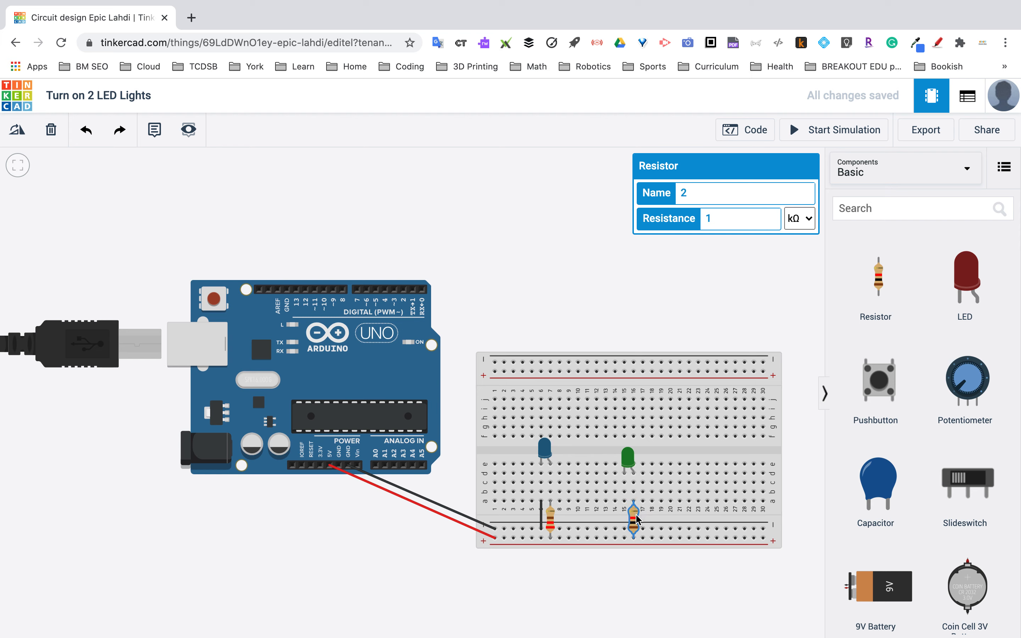
- Set the second resistor's resistance to 220 Ω
{"action": "type", "text": "220"}
{"action": "left_click", "coordinate": [800, 218]}
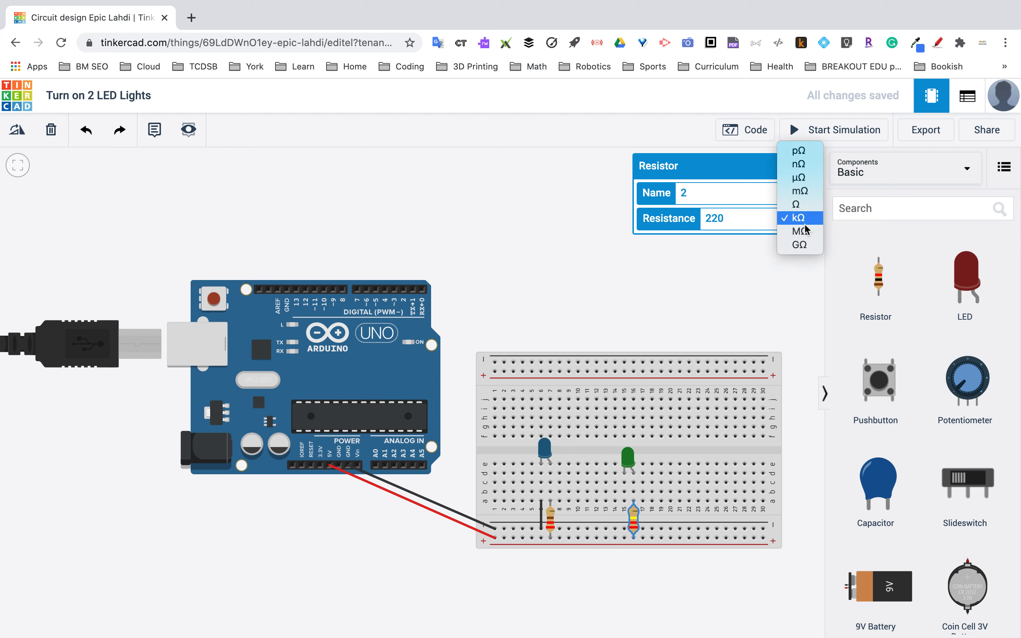
{"action": "left_click", "coordinate": [794, 205]}
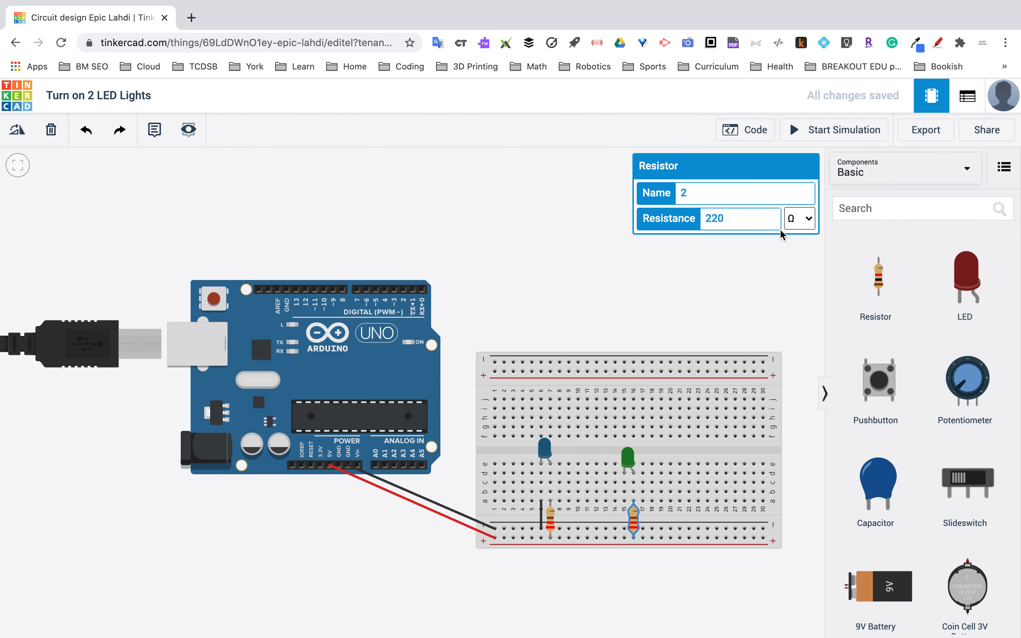
- Connect the green LED's column 15, at row b, to the lower negative rail with a black wire
{"action": "left_click", "coordinate": [625, 492]}
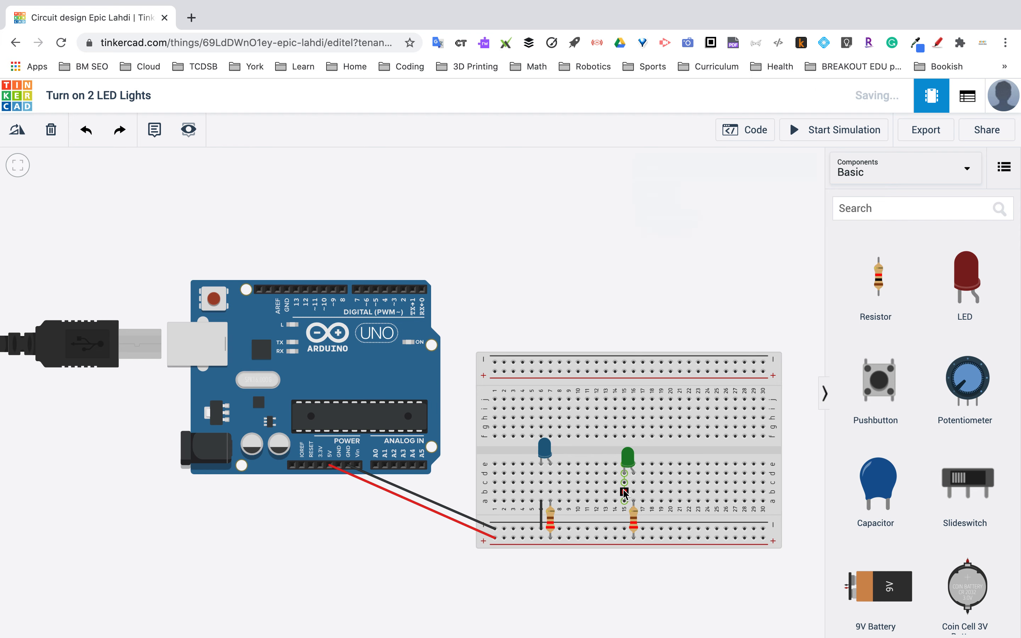
{"action": "left_click", "coordinate": [624, 529]}
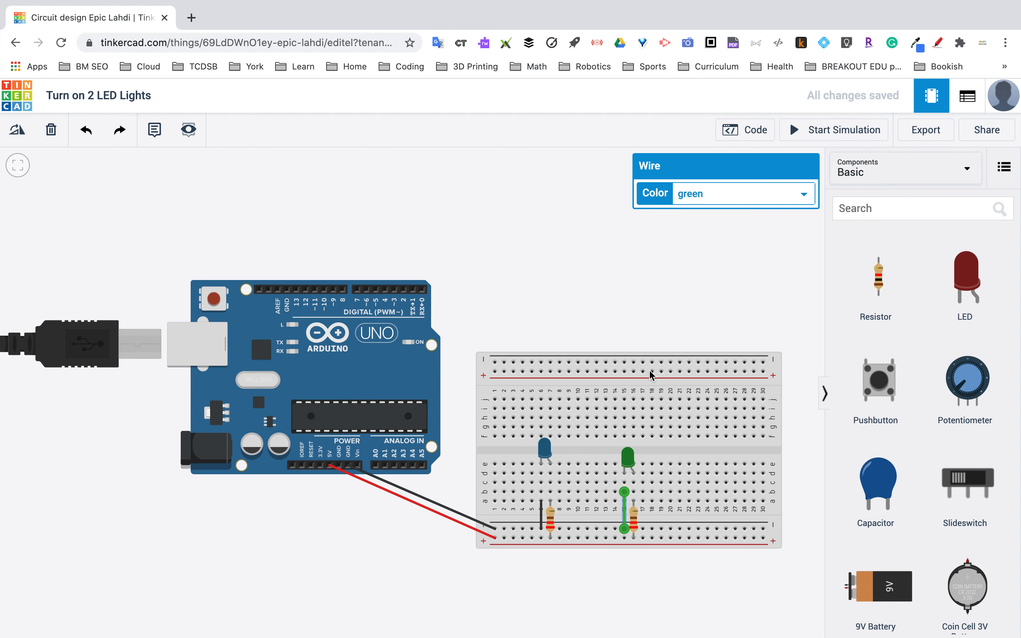
{"action": "left_click", "coordinate": [700, 200]}
{"action": "left_click", "coordinate": [698, 138]}
{"action": "left_click", "coordinate": [547, 295]}
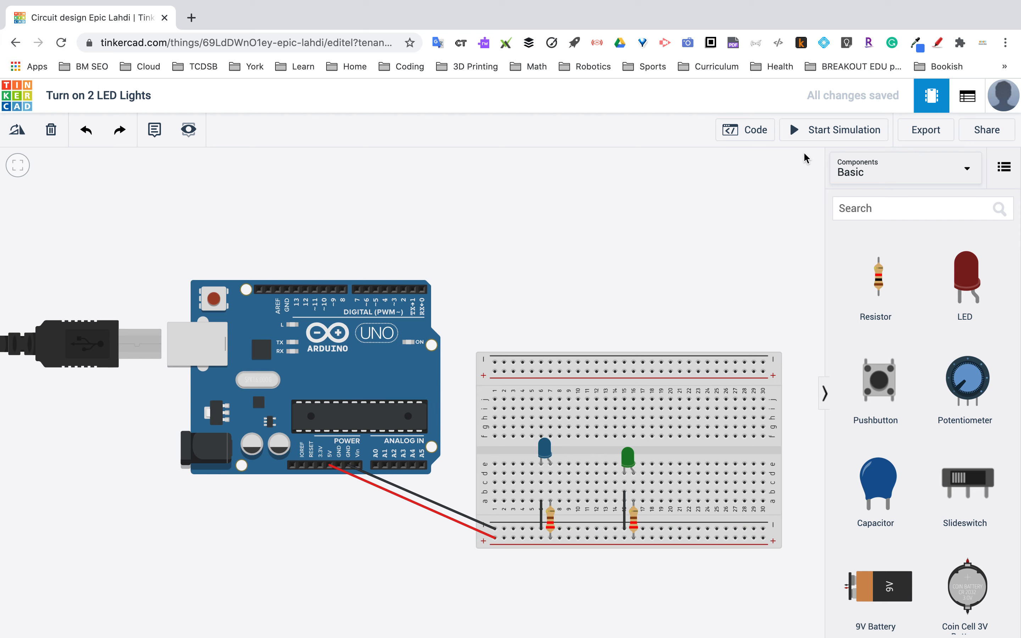
- Run the simulation to test both LEDs together, then stop it
{"action": "left_click", "coordinate": [809, 131]}
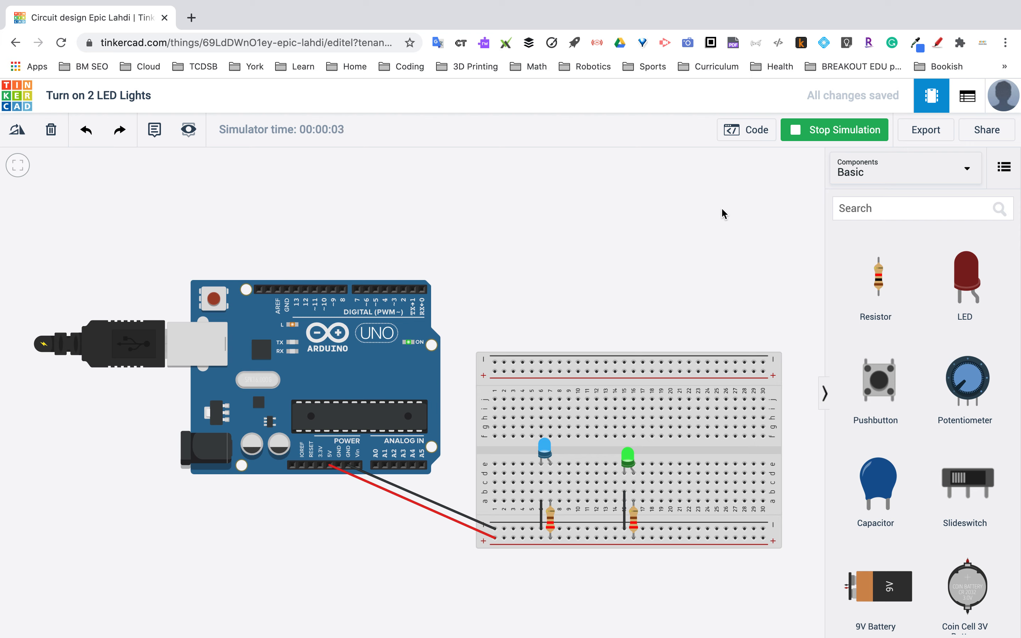
{"action": "left_click", "coordinate": [807, 131]}
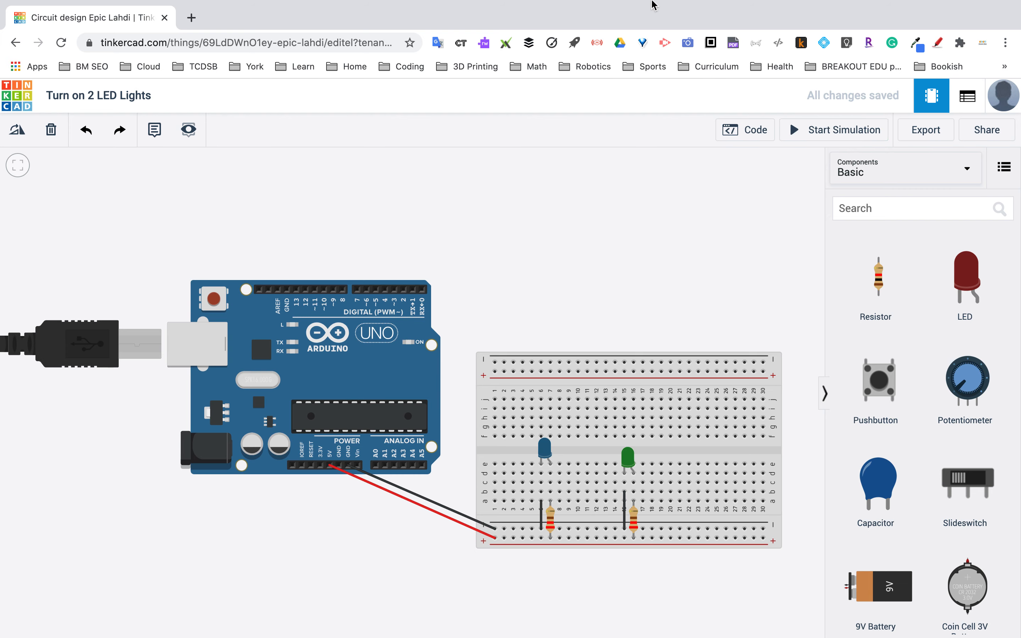